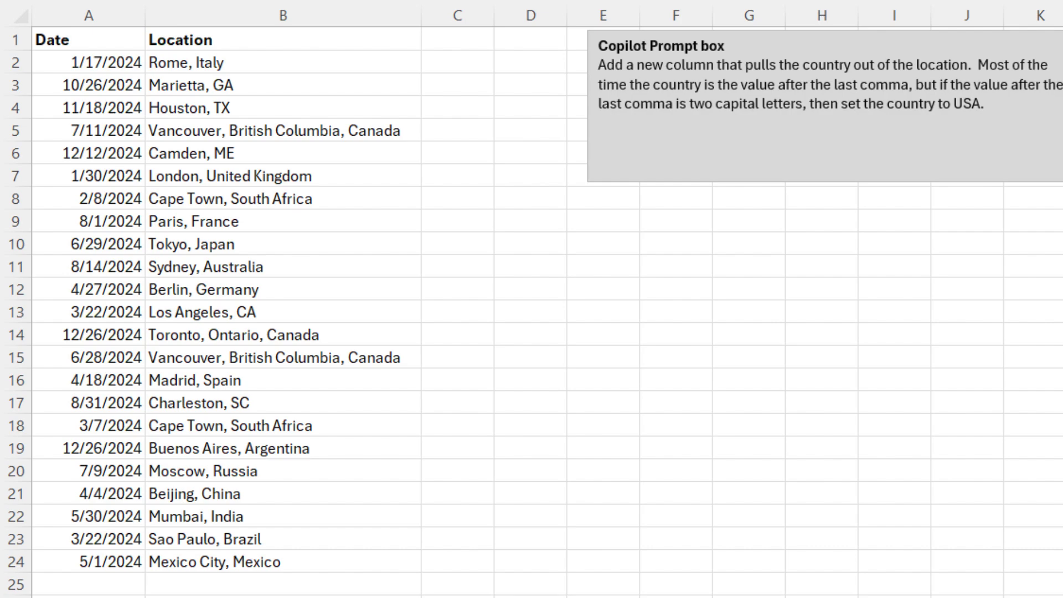
# Paste a Copilot request for a country column, using USA for two-letter state abbreviations.
pyautogui.click(270, 63)
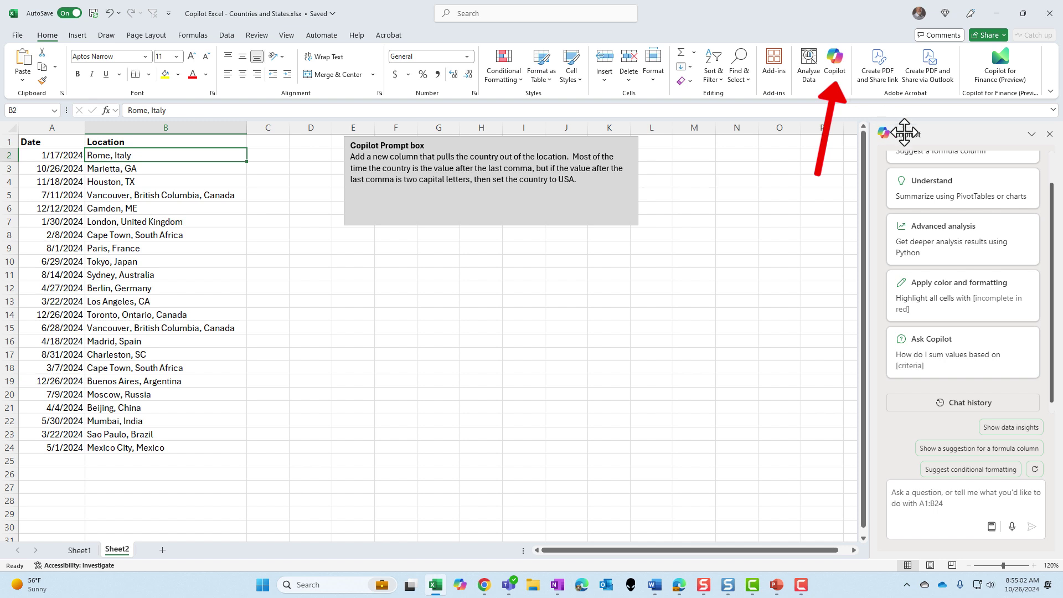
pyautogui.click(914, 501)
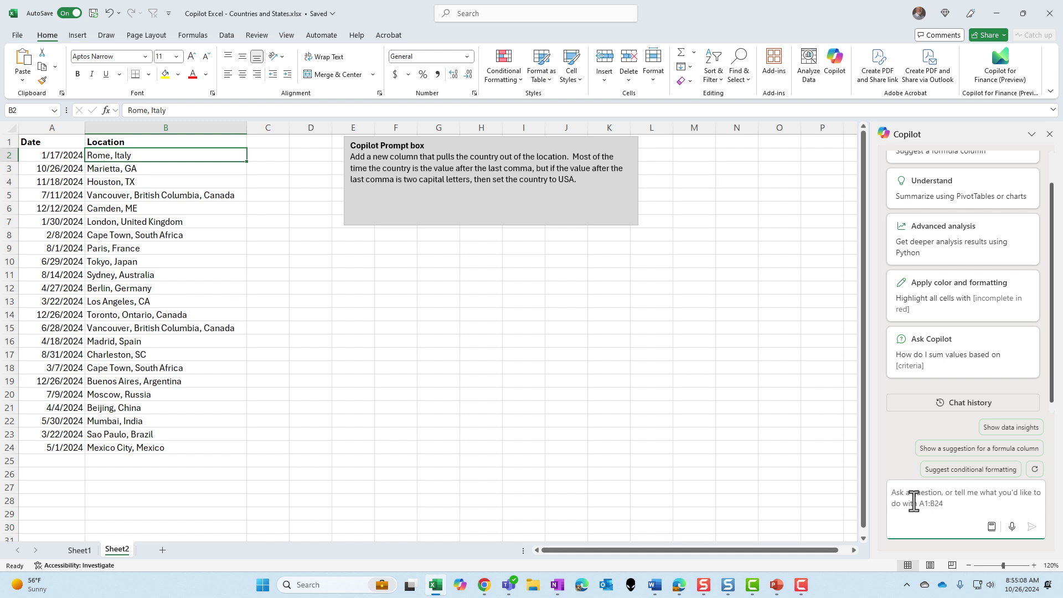
pyautogui.hotkey('ctrl', 'v')
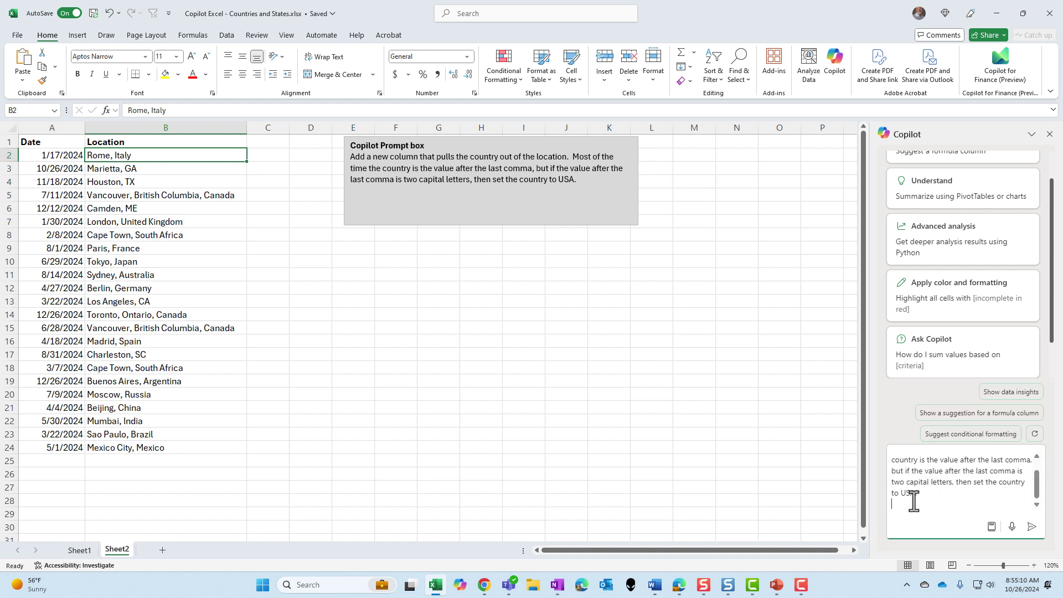
pyautogui.scroll(2, 996, 499)
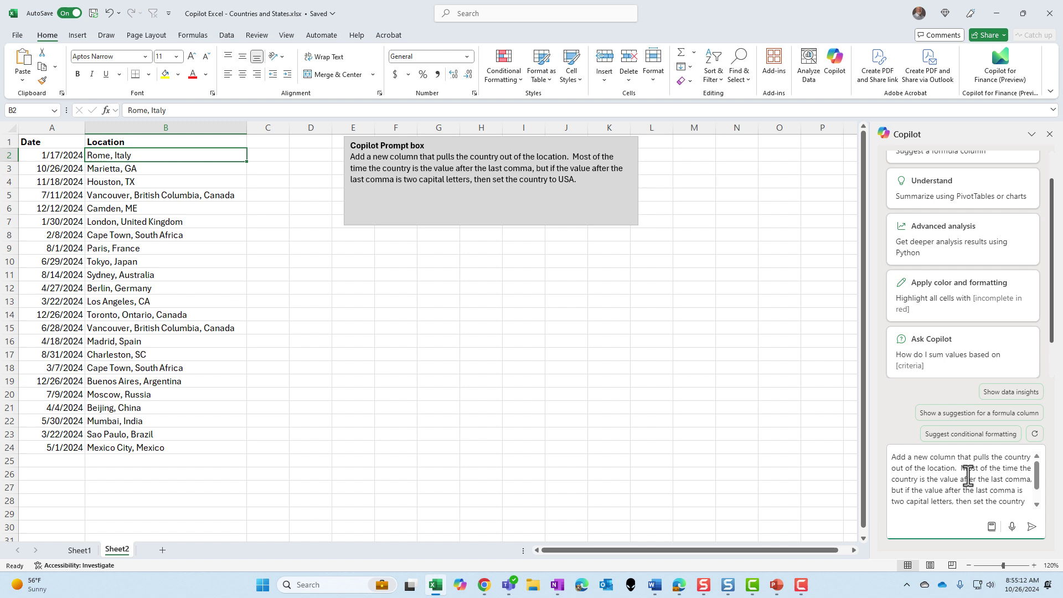
# Send the request and get a LET/TEXTAFTER Country column previewing Italy, USA, USA, Canada.
pyautogui.click(1033, 527)
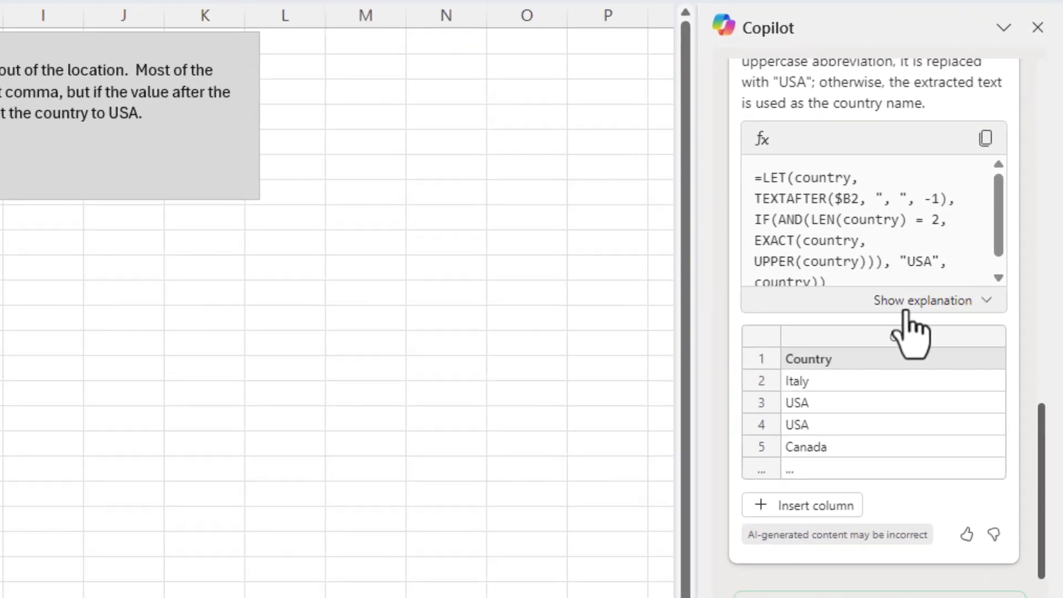
# Show Copilot's explanation of how the LET and TEXTAFTER country formula works.
pyautogui.click(928, 301)
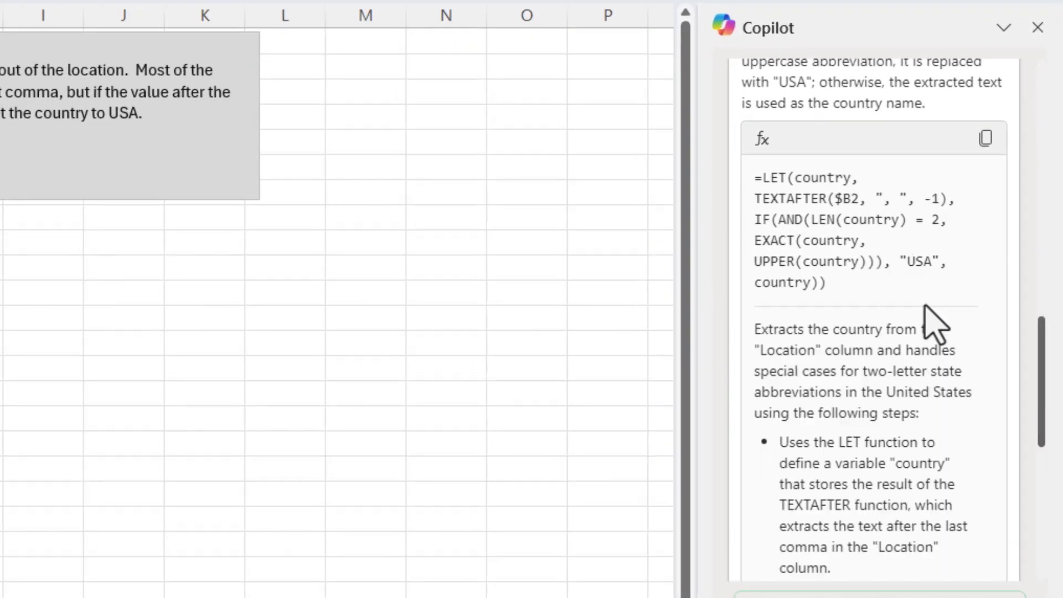
pyautogui.scroll(-2, 943, 381)
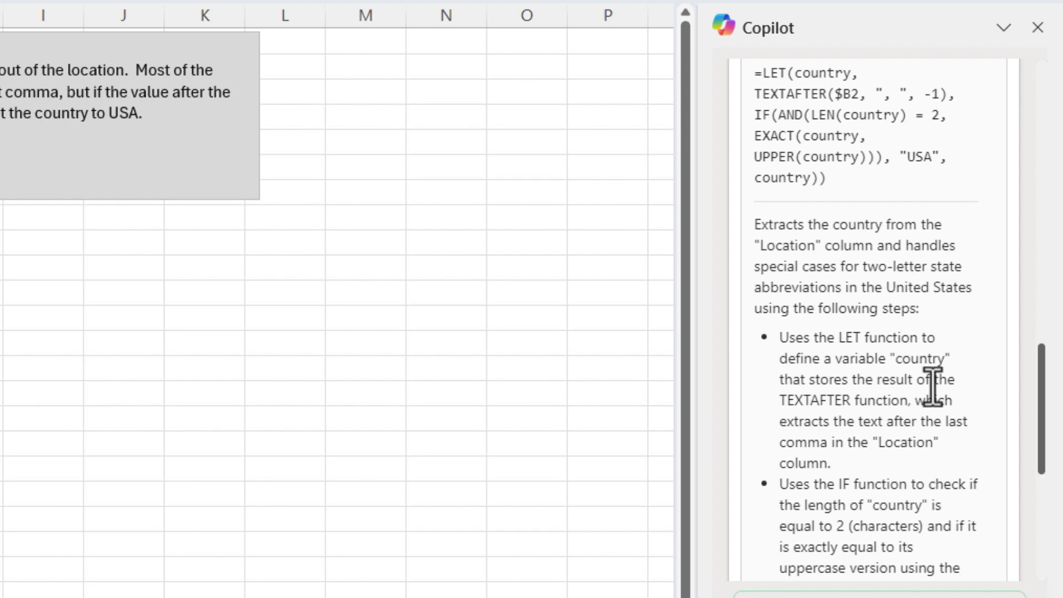
pyautogui.scroll(-2, 939, 386)
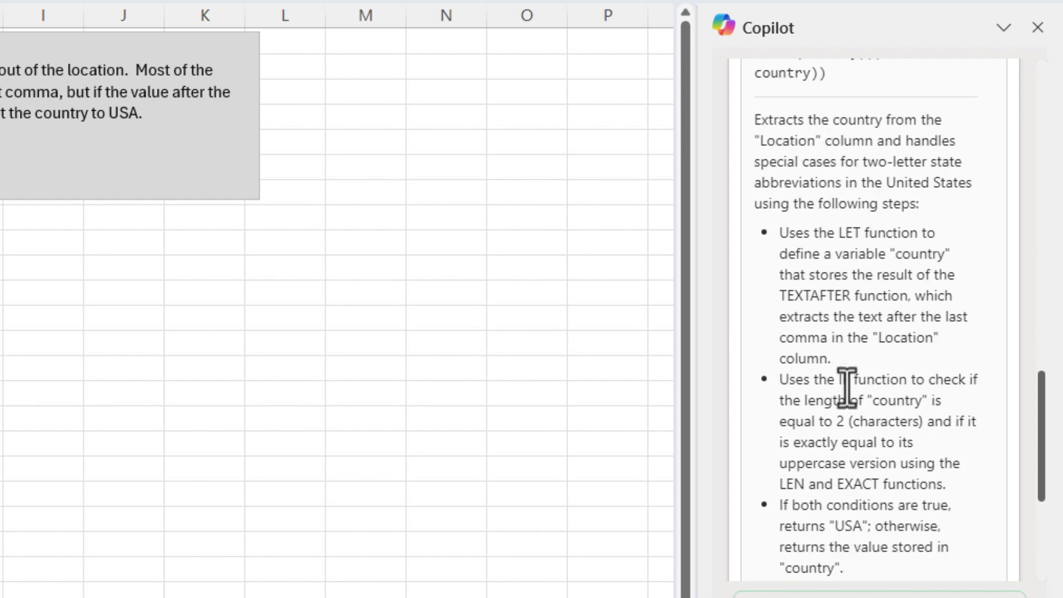
pyautogui.scroll(-1, 862, 430)
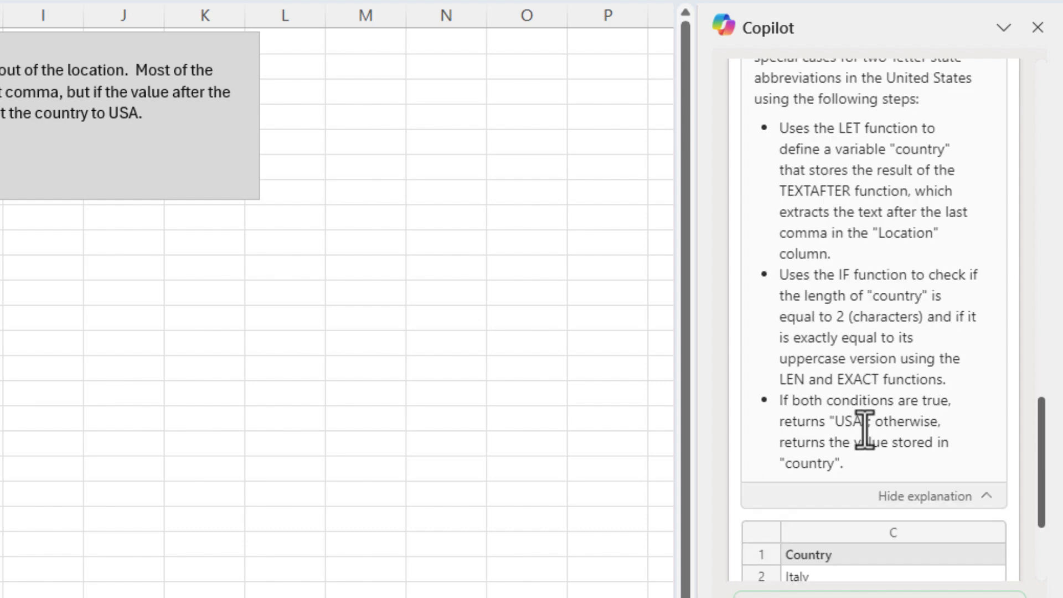
pyautogui.scroll(3, 880, 391)
pyautogui.scroll(4, 882, 332)
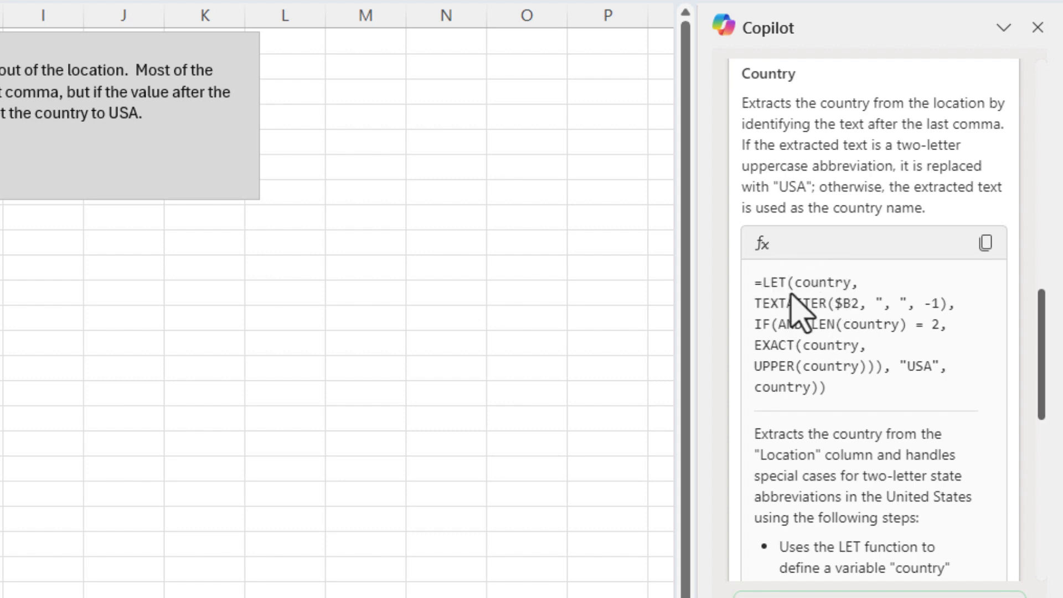
pyautogui.scroll(-3, 848, 332)
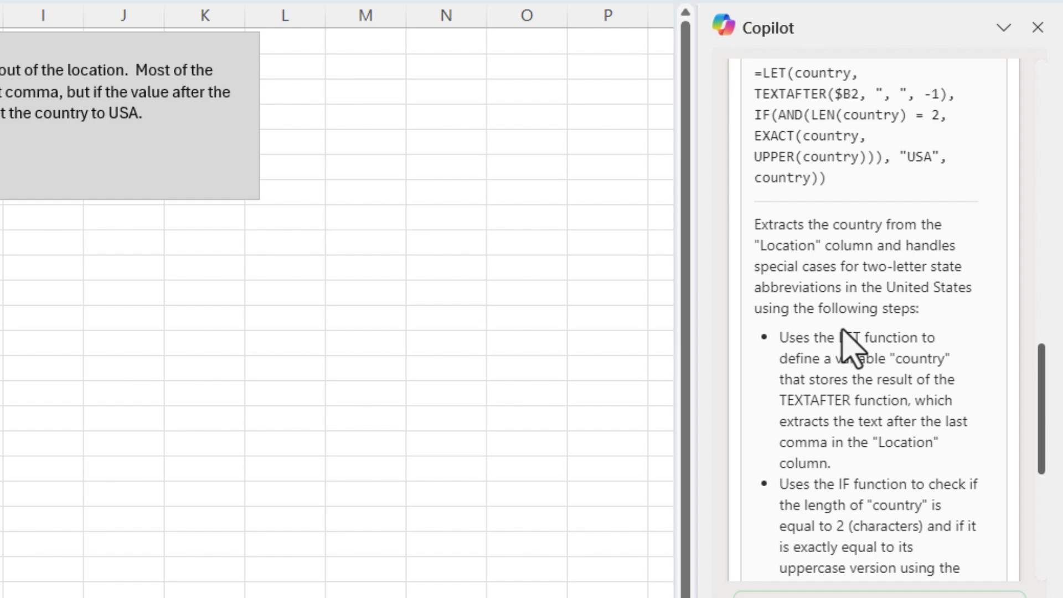
pyautogui.scroll(-2, 847, 358)
pyautogui.scroll(-3, 856, 374)
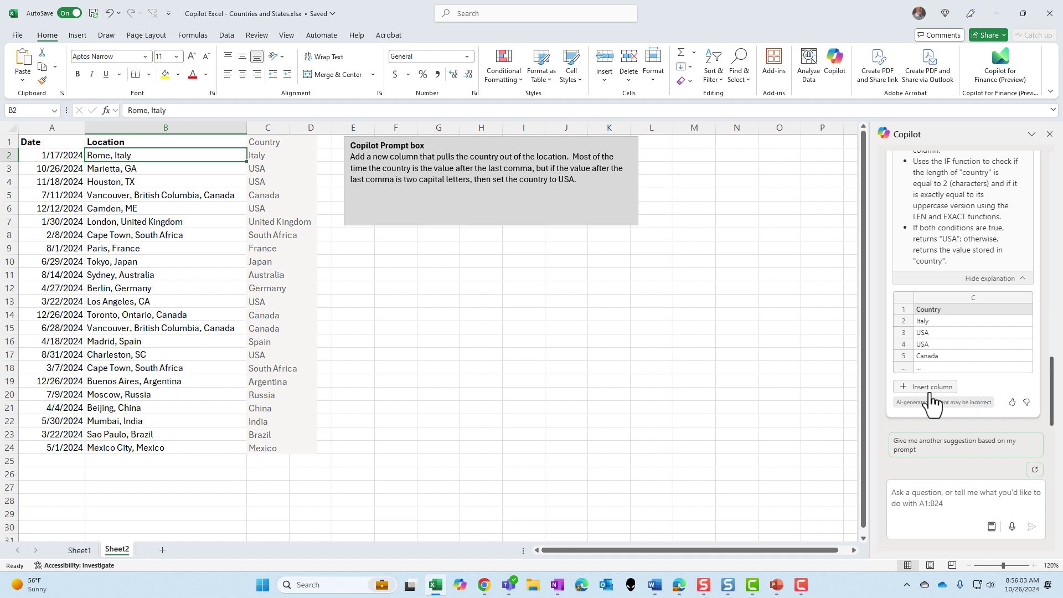
pyautogui.click(929, 388)
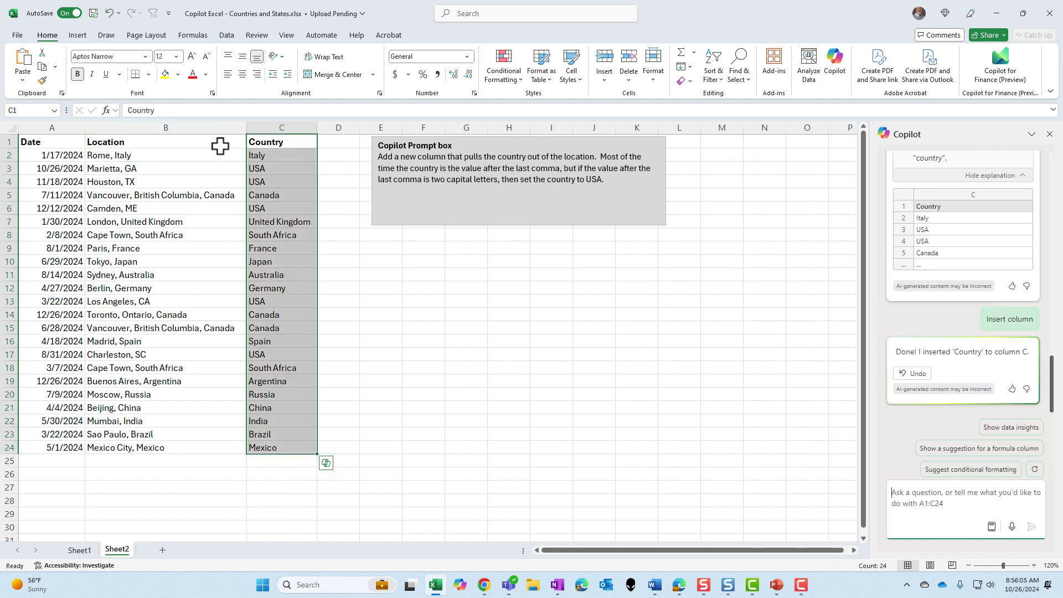
pyautogui.click(269, 156)
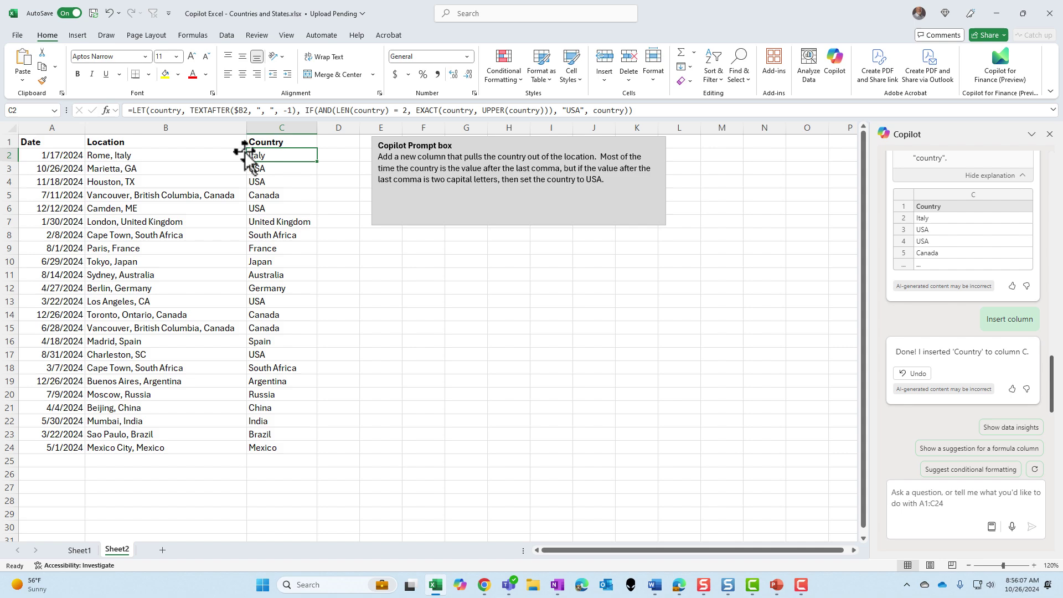